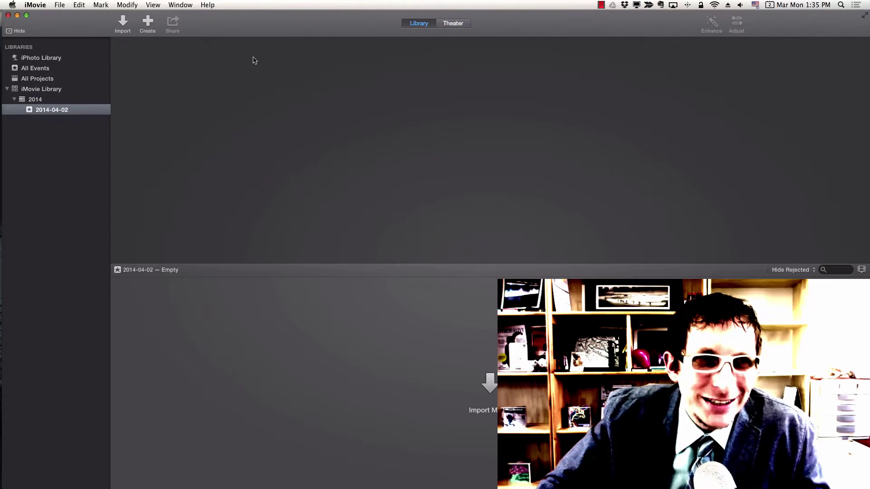
Step: Create a new movie with No Theme, named "ca1joe18 Stop Motion", in the 2014-04-02 event
key("super+n")
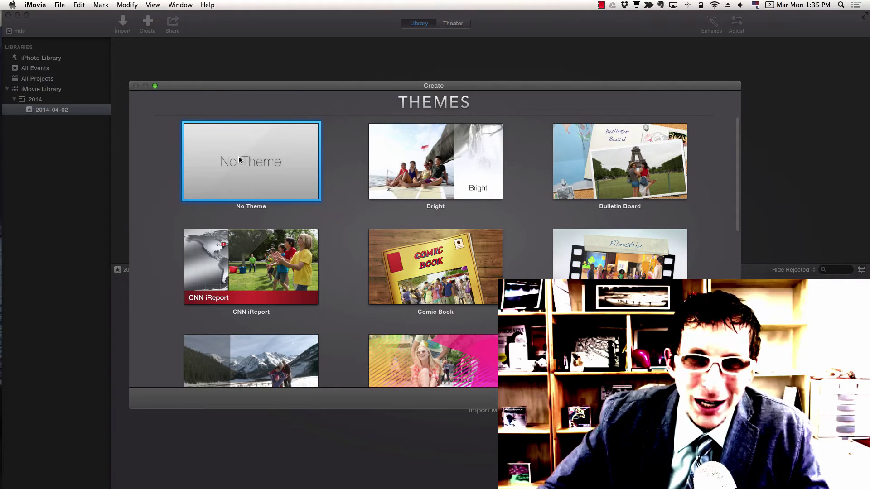
double_click(247, 161)
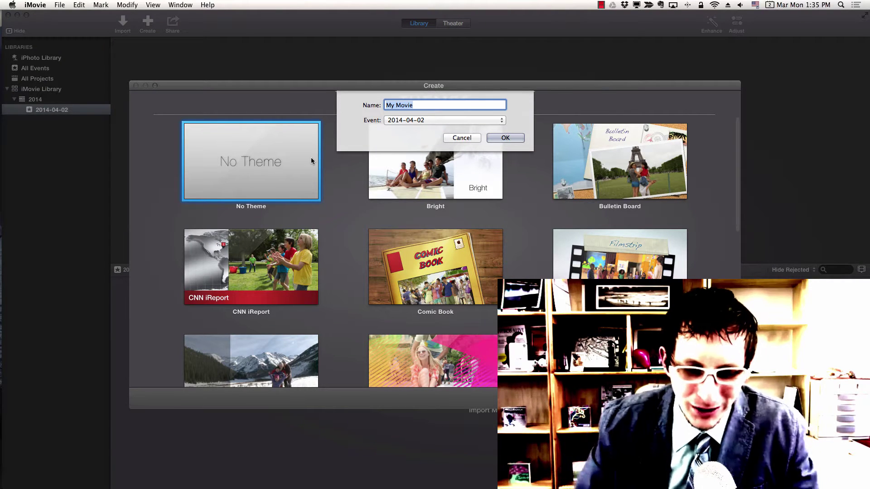
type("ca")
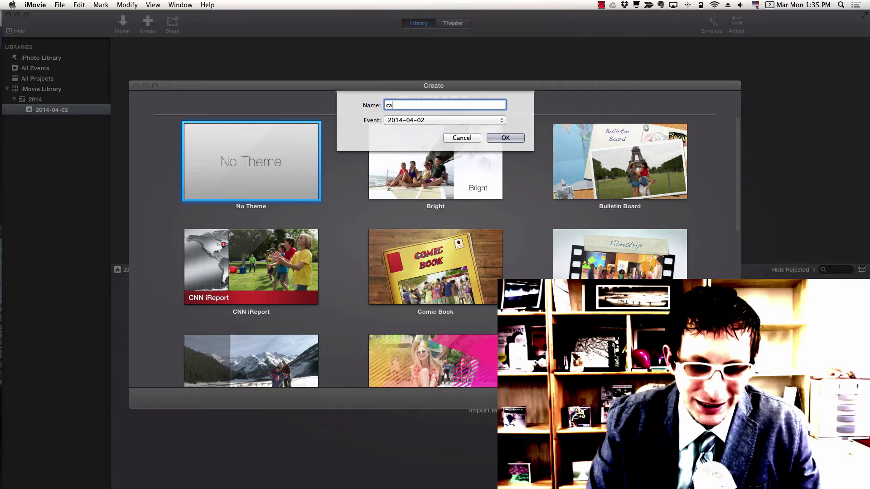
type("1joe1")
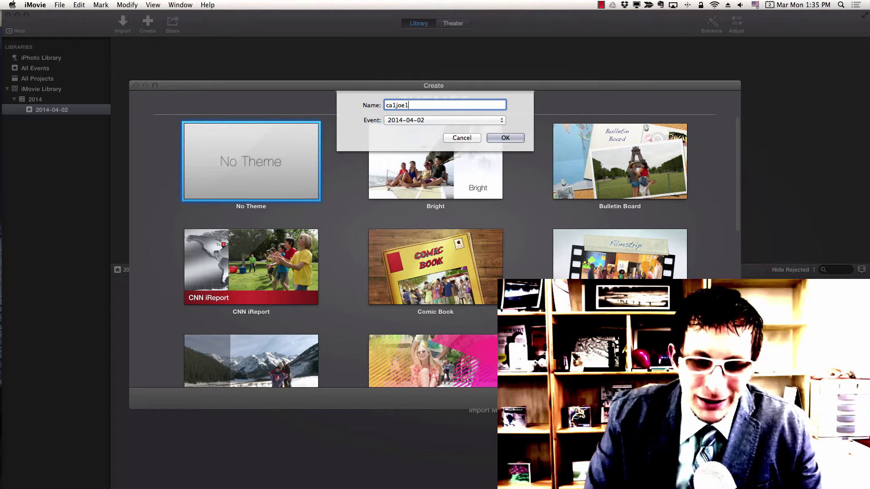
type("8 Stop")
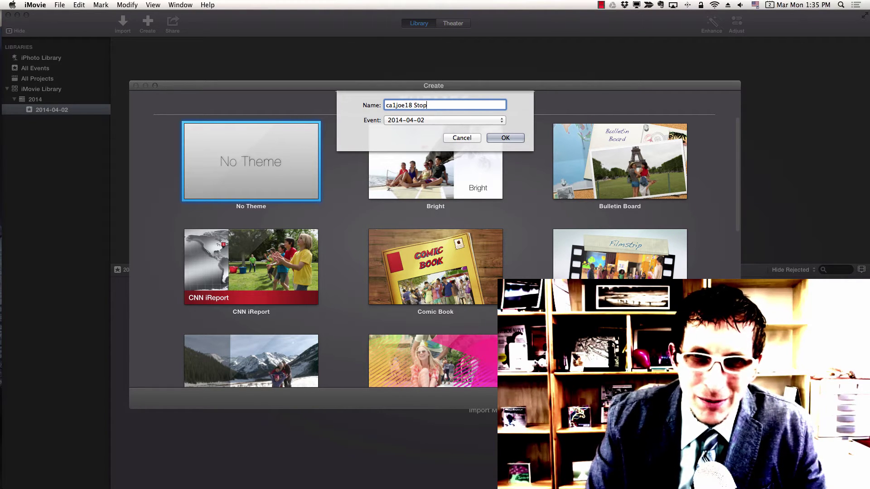
type(" MOtion")
key("BackSpace")
key("BackSpace")
key("BackSpace")
key("BackSpace")
key("BackSpace")
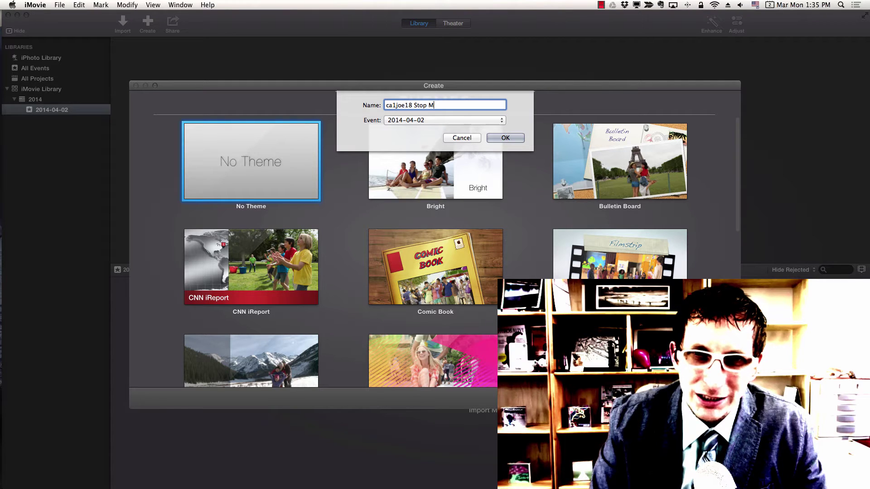
type("otion")
key("Return")
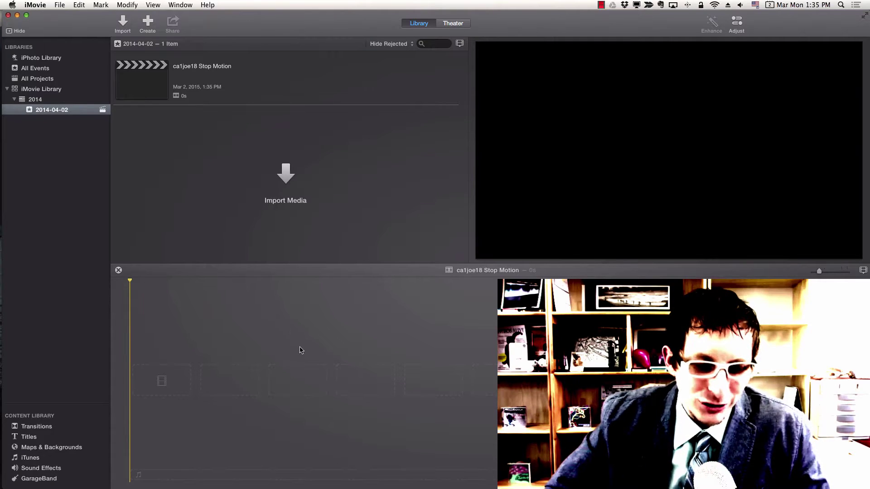
Step: Switch to Finder, add every photo in the Stop Motion Photos folder to the movie's timeline, and close the folder window
key("cmd+Tab")
key("cmd+Tab")
key("cmd+Tab")
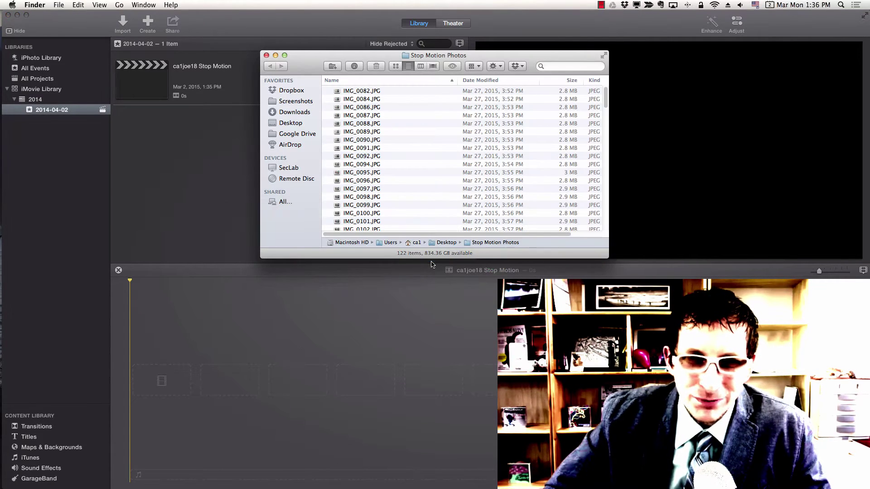
left_click(360, 99)
left_click(361, 92)
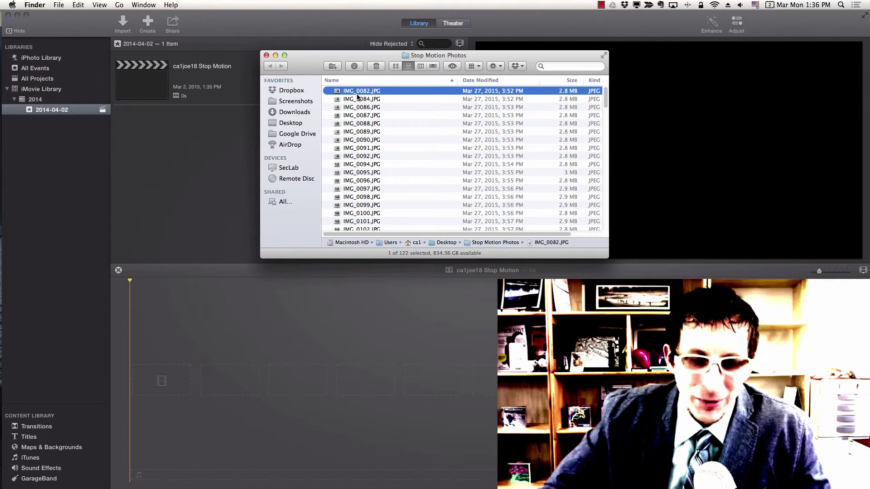
key("super+a")
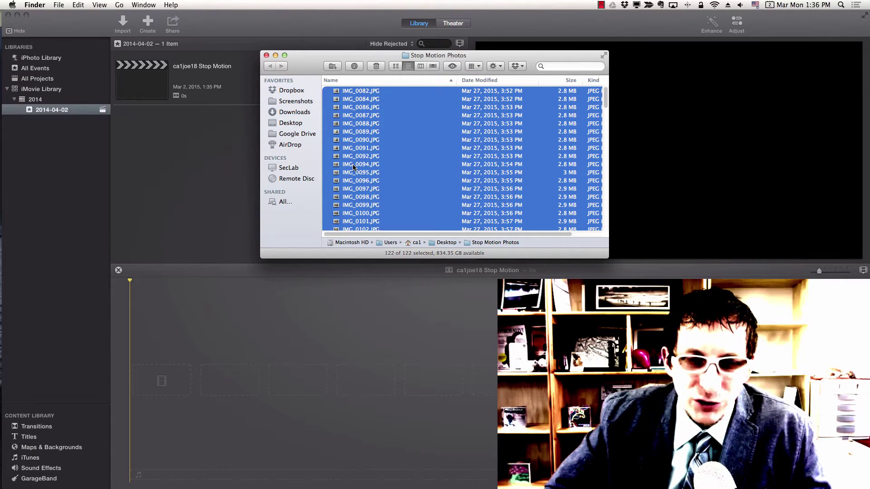
left_click_drag(354, 166, 176, 376)
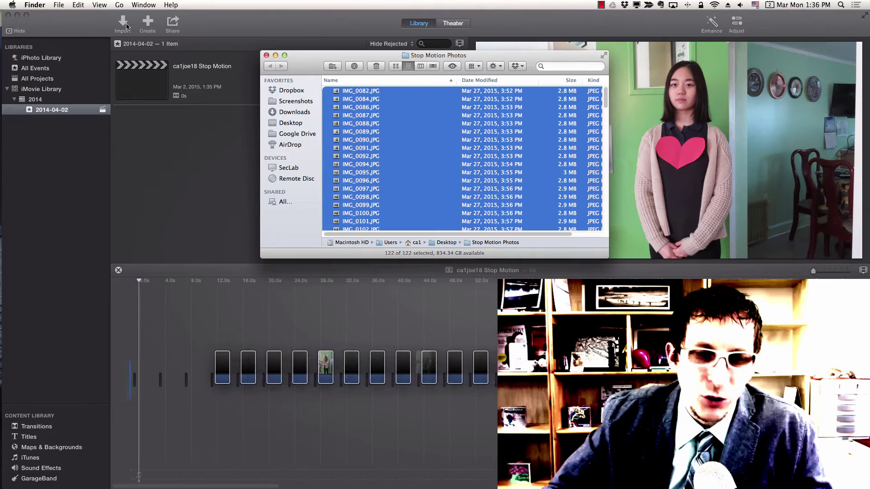
left_click(266, 55)
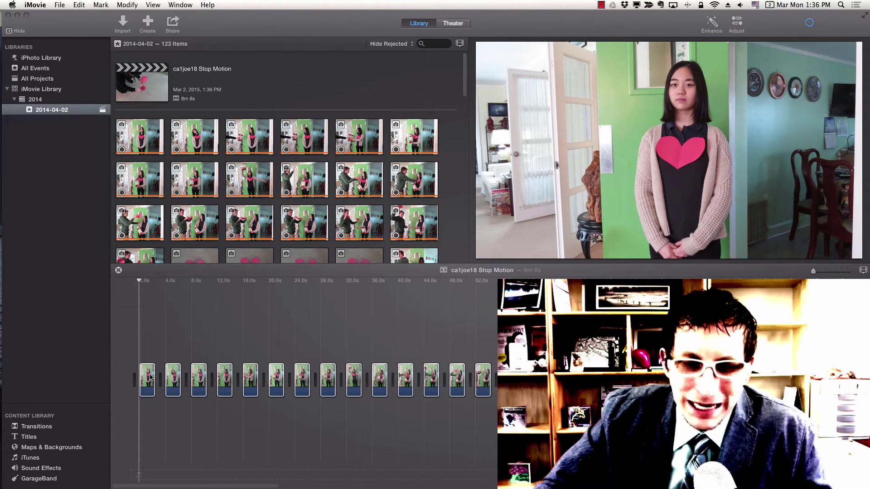
Step: Apply a Crop to Fill to all the photos in the timeline, with the crop frame moved slightly lower
key("super+a")
key("super+a")
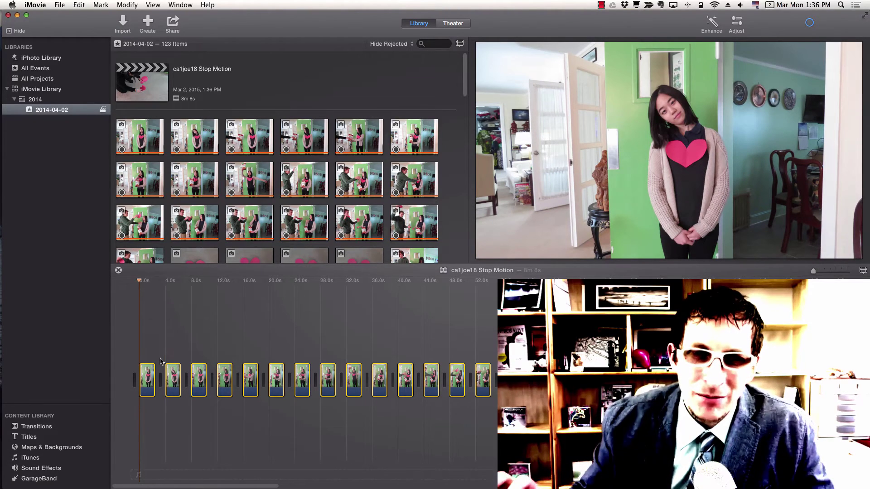
left_click(161, 361)
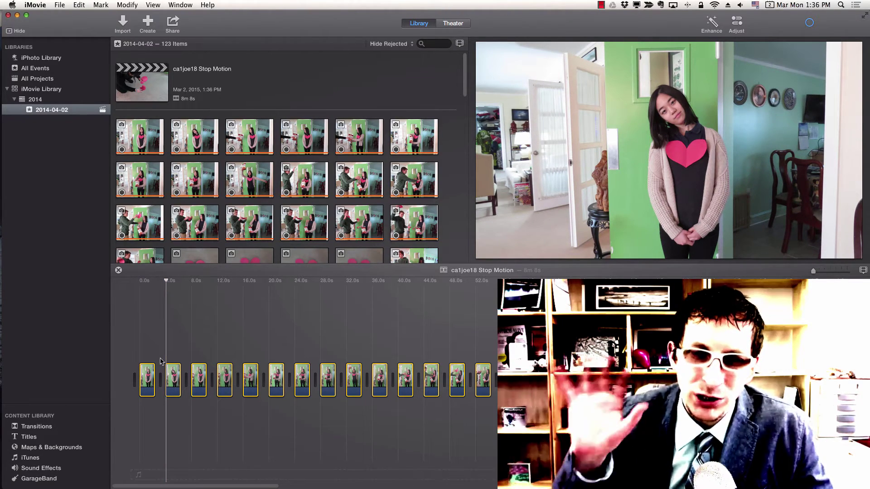
key("space")
key("space")
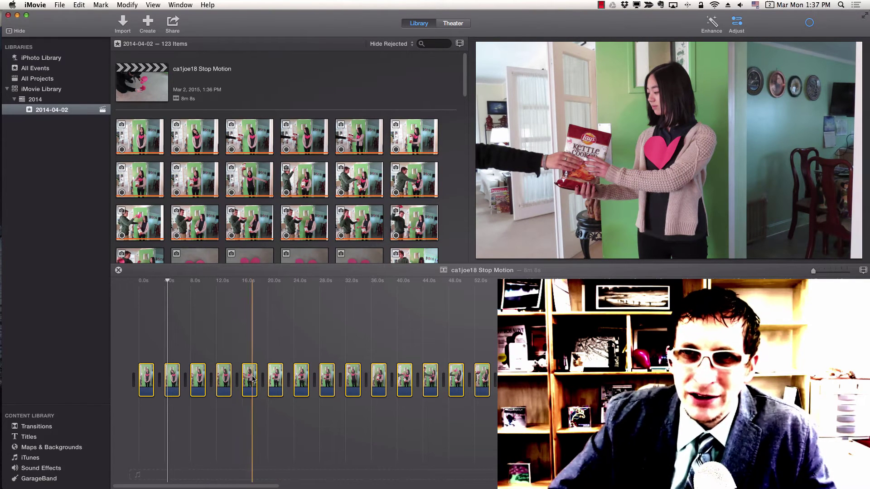
key("c")
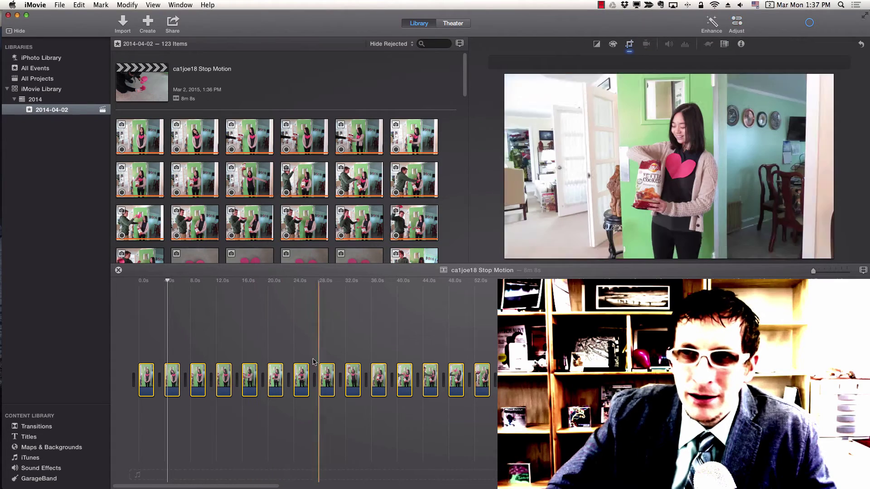
left_click(631, 44)
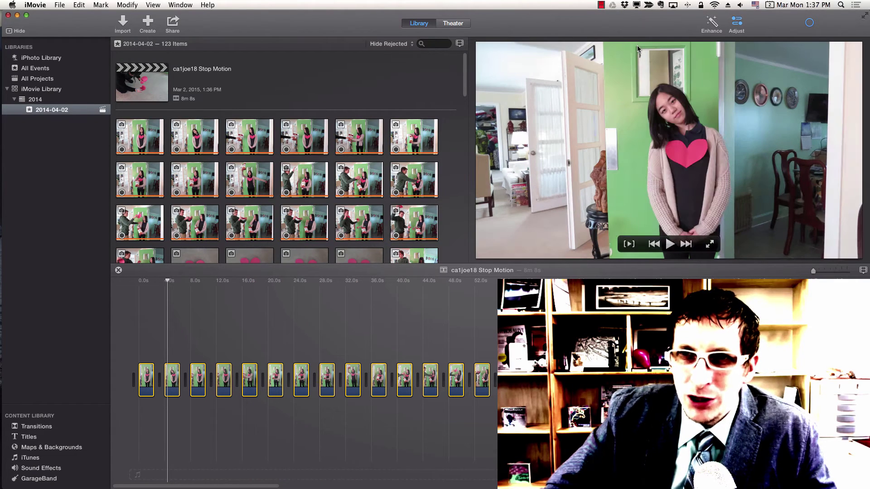
key("c")
left_click(629, 46)
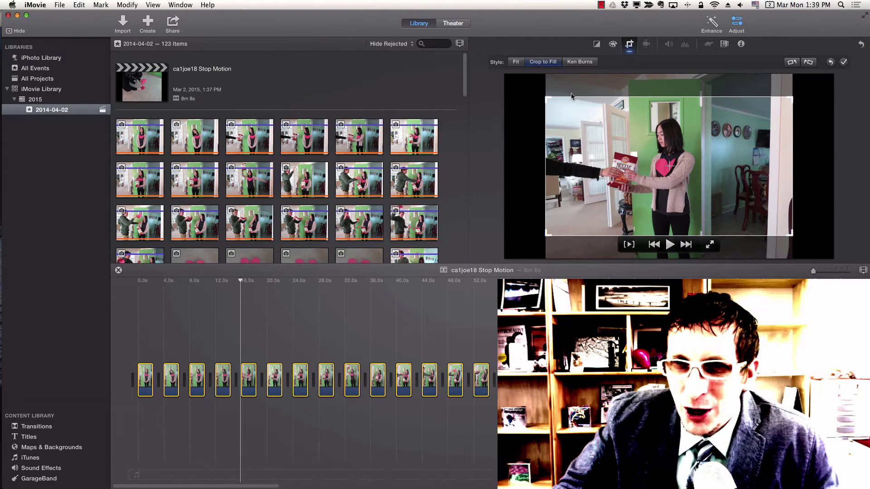
left_click_drag(586, 132, 587, 149)
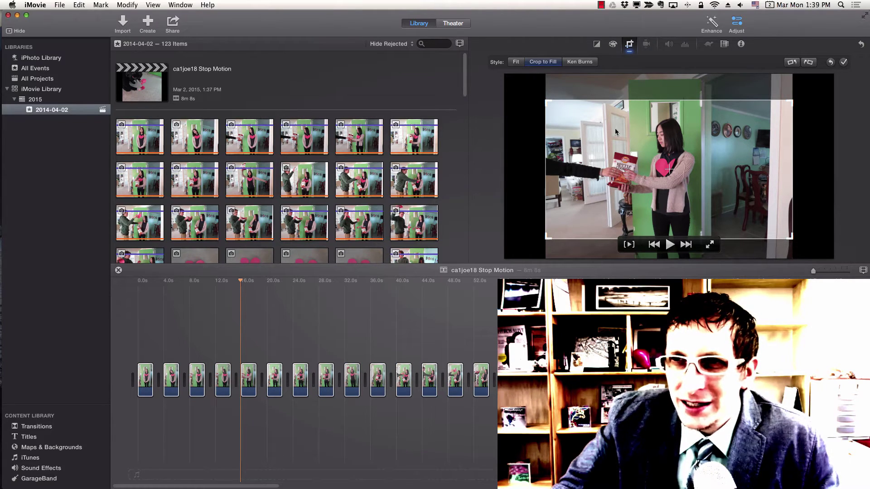
left_click(844, 62)
Step: Play back part of the timeline to check the cropped photos
key("space")
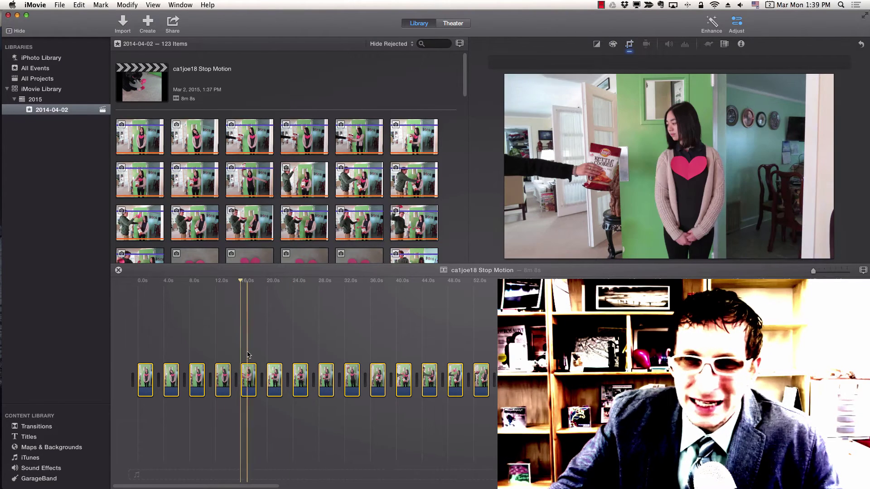
key("space")
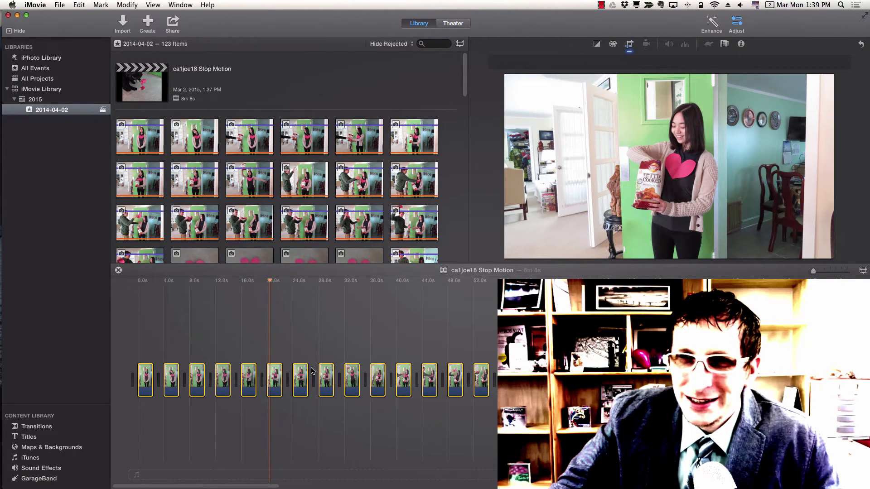
key("space")
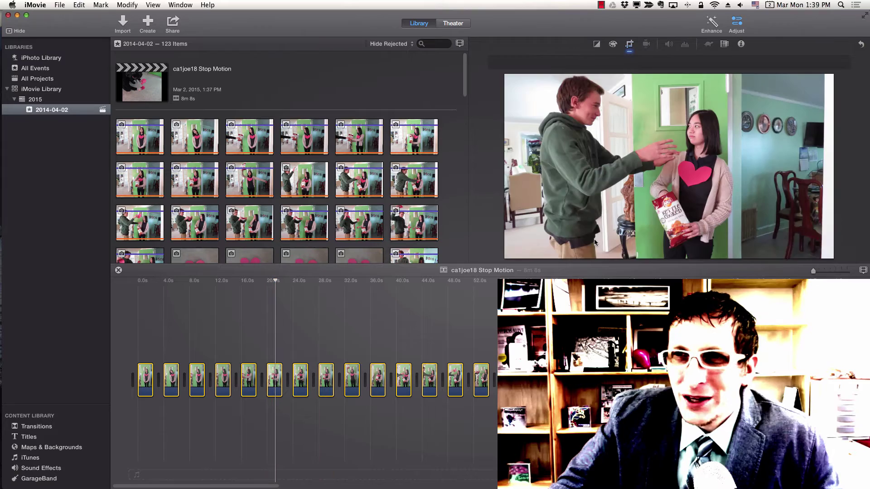
Step: Try to set the duration of all the timeline photos to 0.1 seconds and preview the playback
left_click(742, 44)
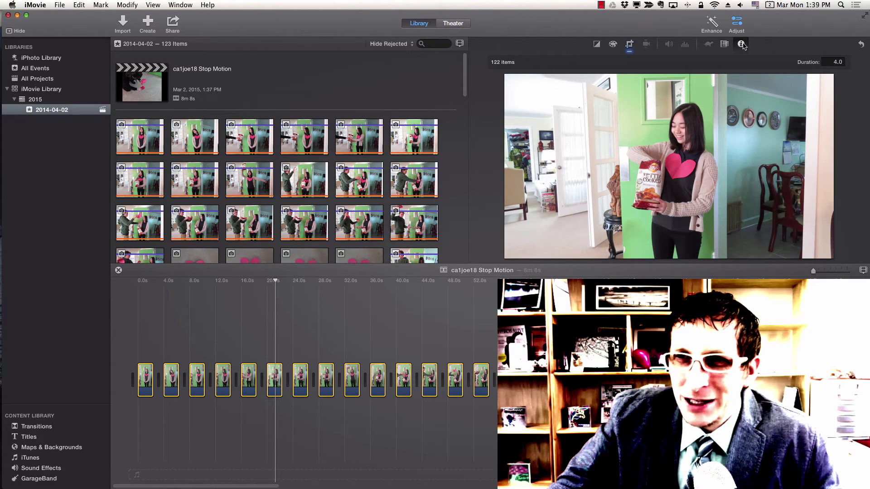
mouse_move(717, 86)
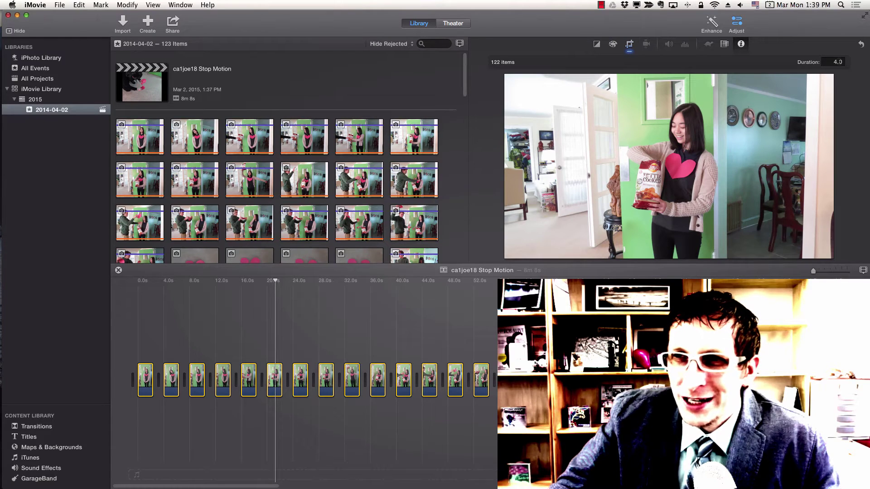
left_click(839, 61)
double_click(838, 62)
left_click(837, 62)
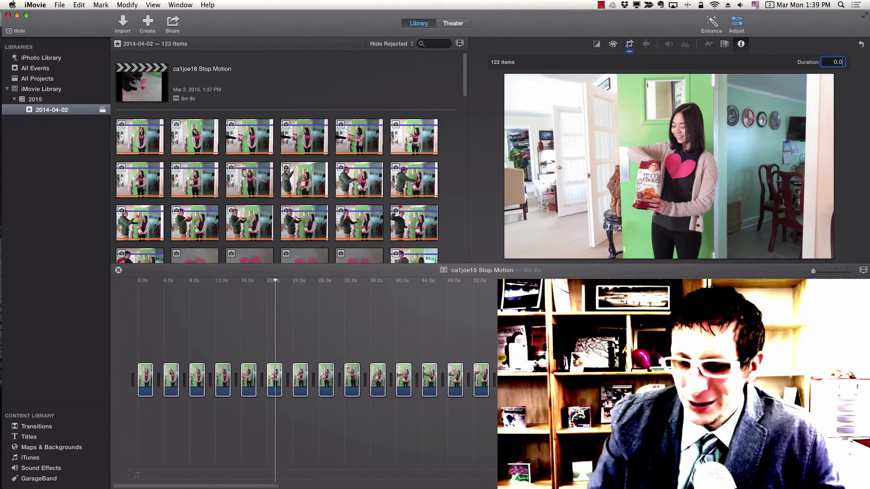
type("0.1")
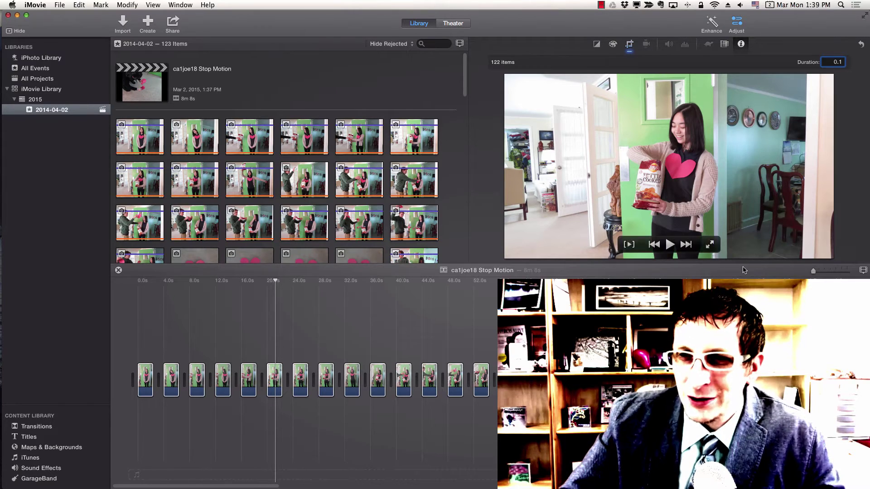
key("Return")
left_click(602, 344)
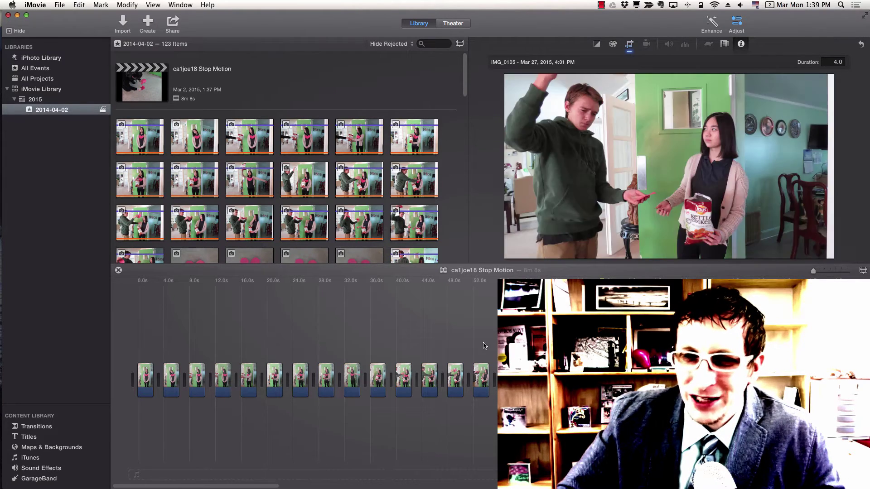
key("space")
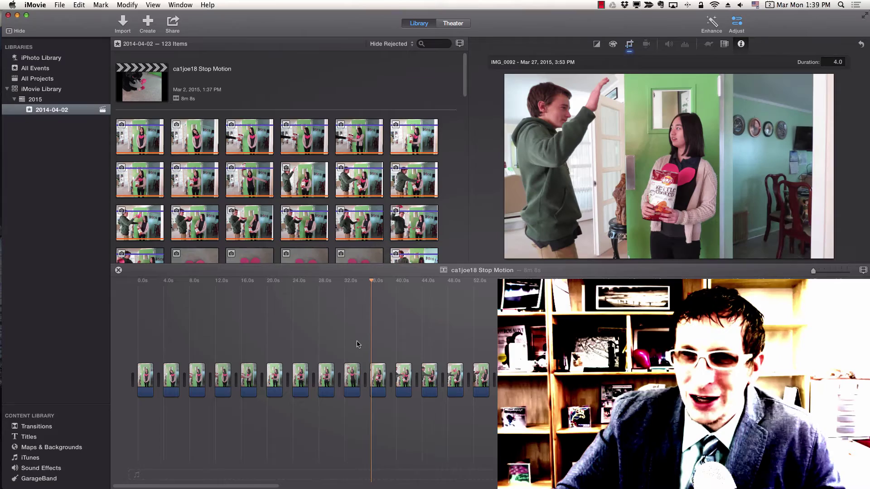
key("space")
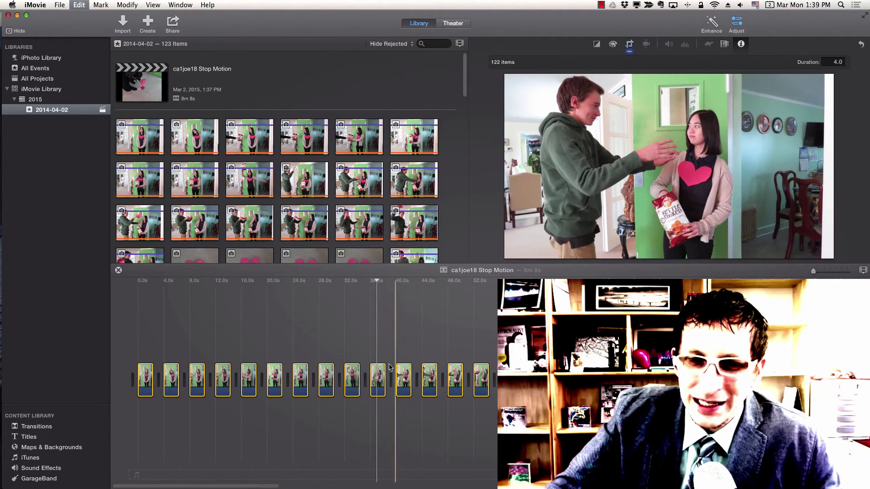
Step: Set the duration of all the photos in the timeline to 0.1 seconds and look over the shortened sequence
key("super+a")
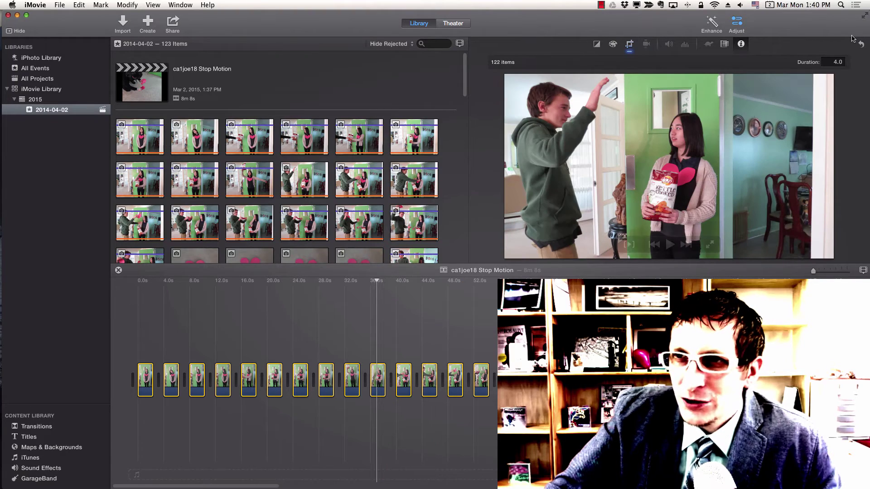
left_click(836, 62)
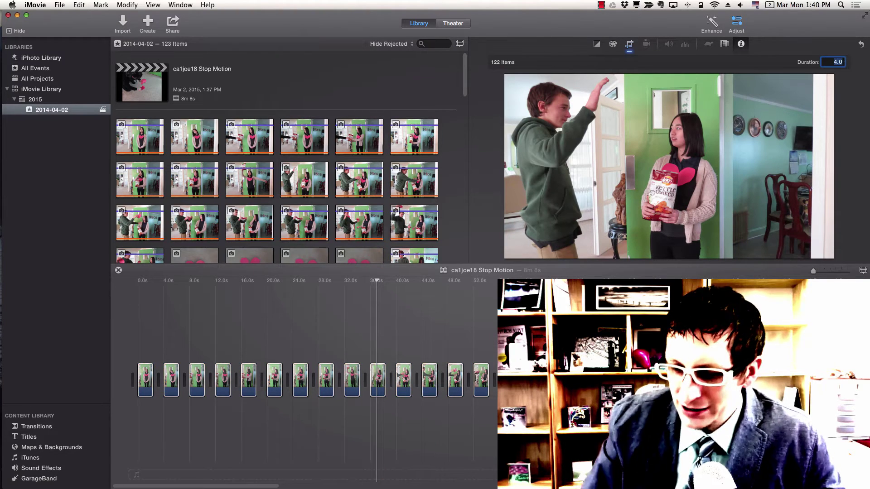
type("0.1")
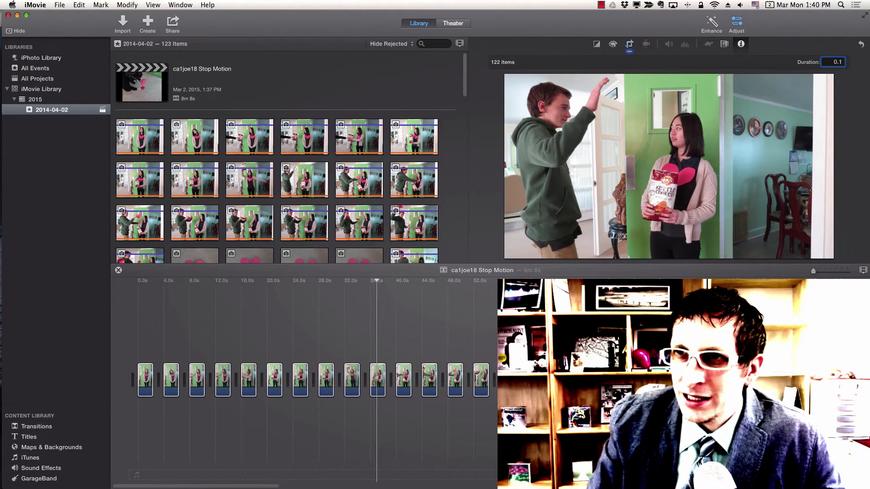
key("Return")
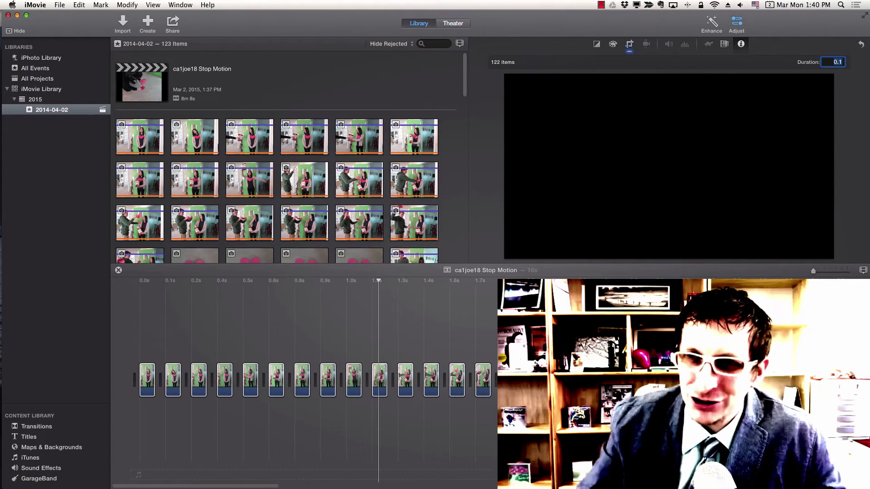
left_click(379, 336)
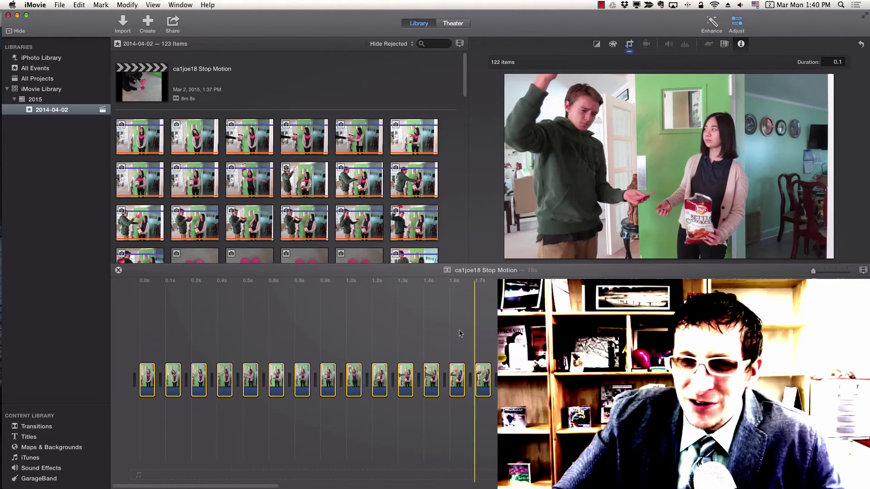
scroll(370, 348, "right", 3)
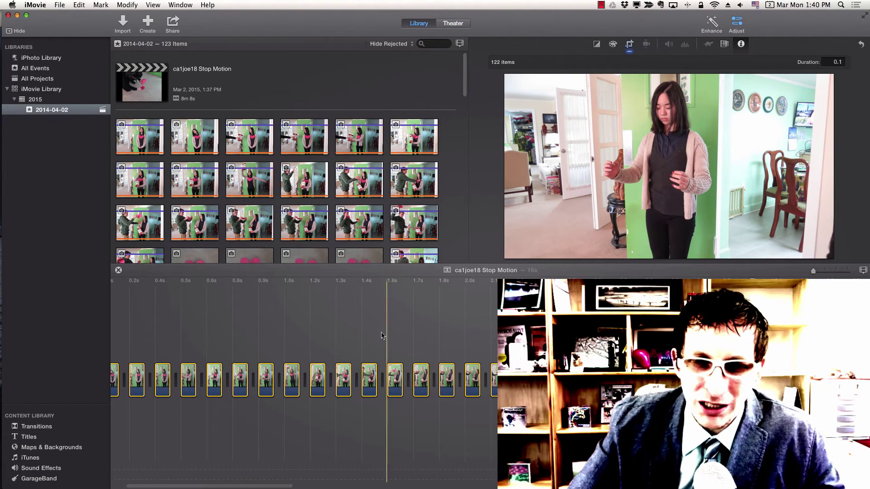
Step: Play back the shortened photo sequence to check its pacing, and return to the beginning of the timeline
scroll(366, 353, "right", 1)
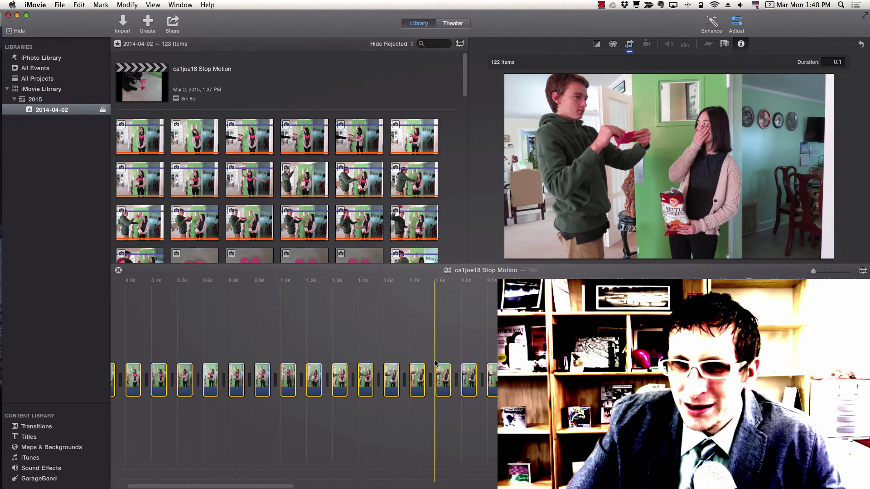
left_click(441, 380)
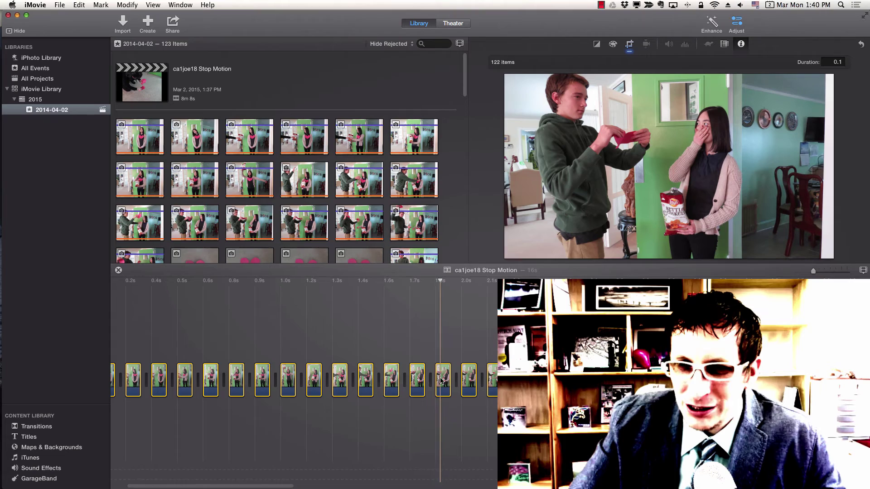
left_click(443, 380)
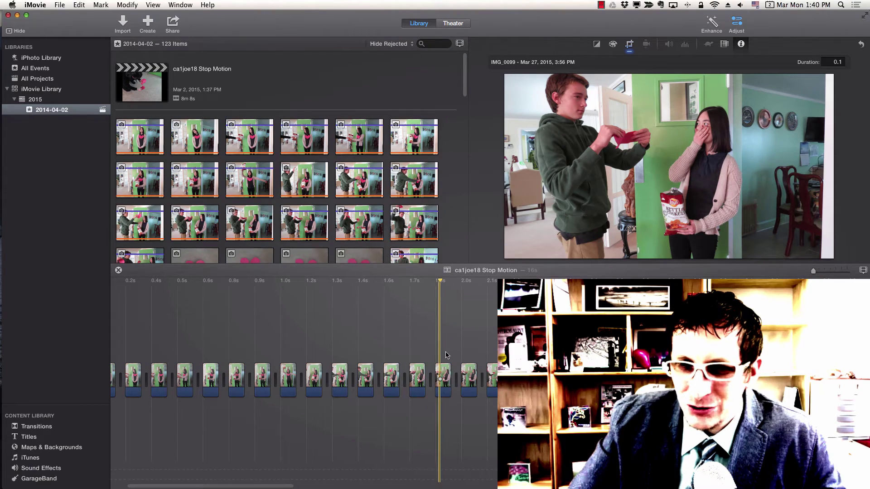
left_click(435, 379)
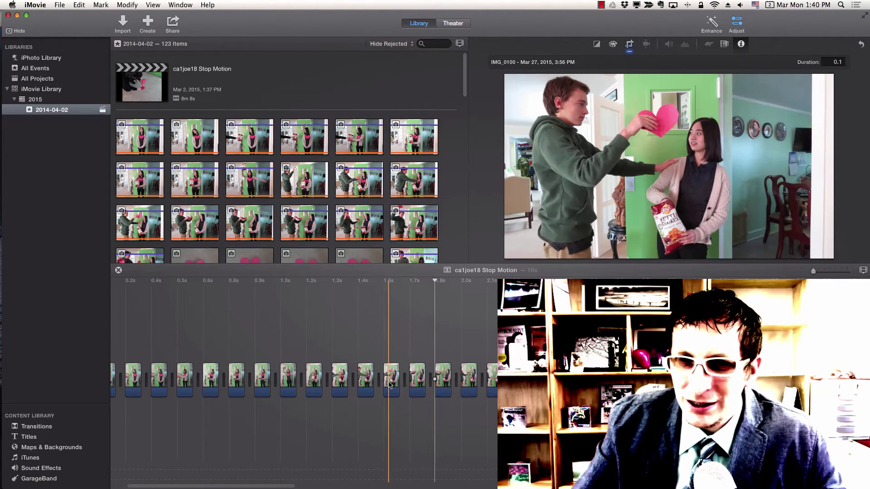
key("space")
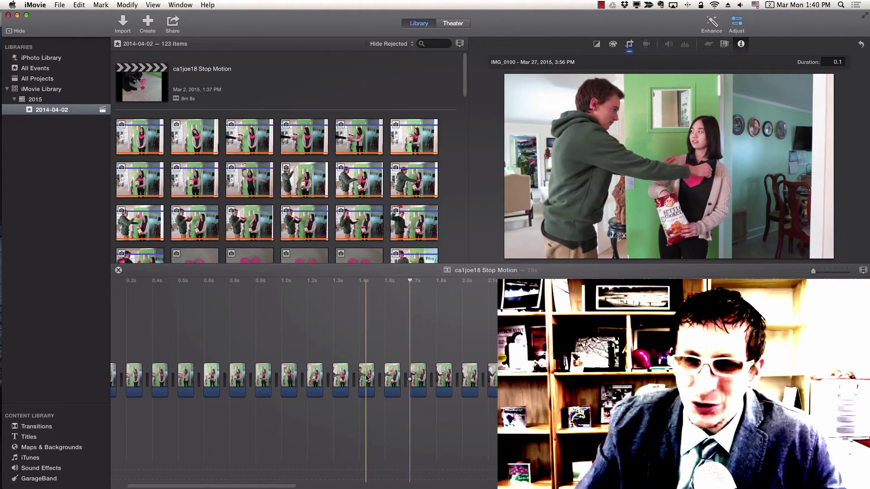
key("space")
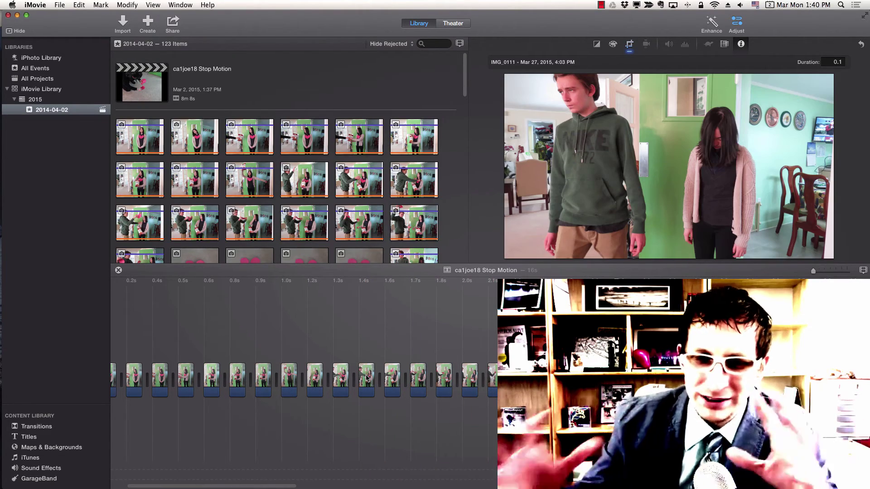
left_click(408, 356)
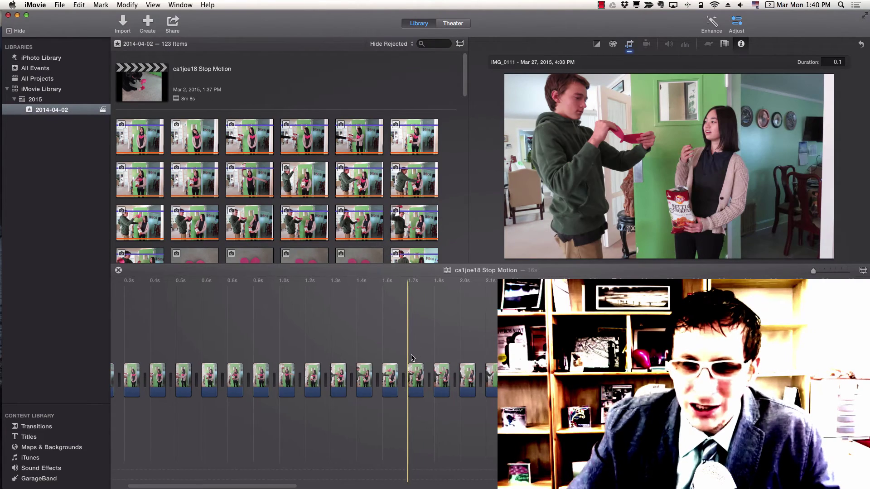
scroll(411, 358, "right", 10)
key("Home")
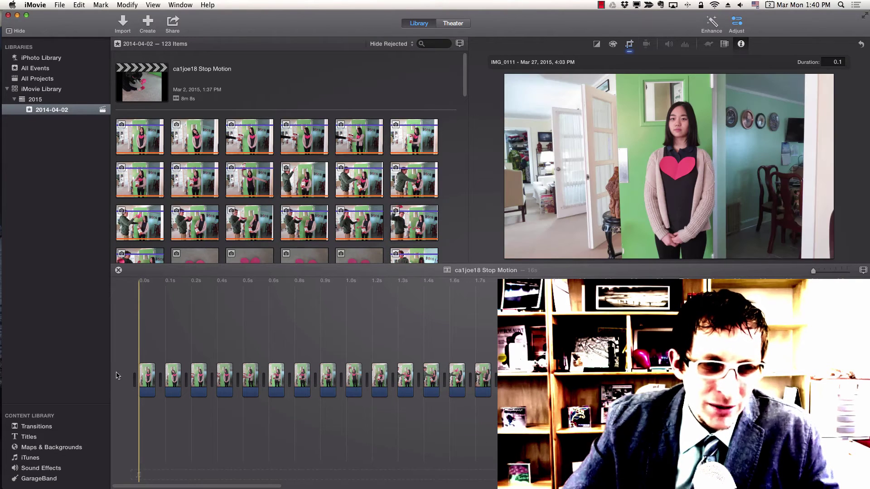
Step: Browse the available transitions and preview the Cross Blur effect
left_click(33, 437)
left_click(36, 428)
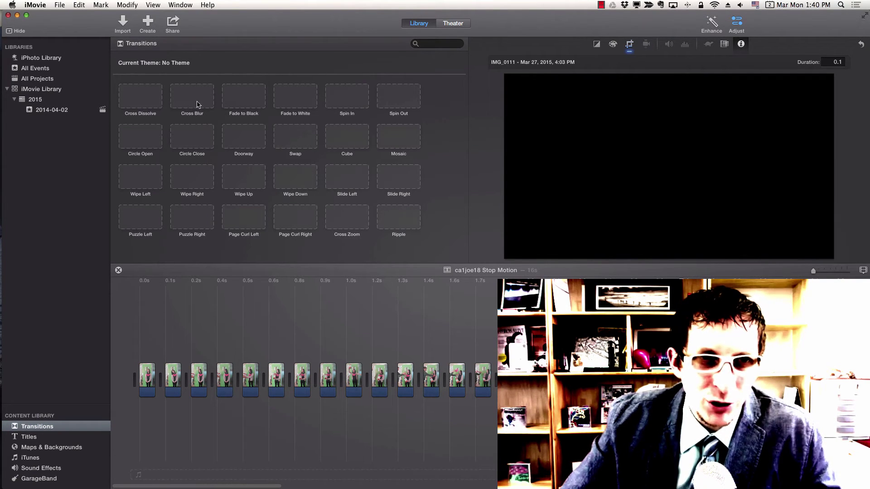
left_click(197, 102)
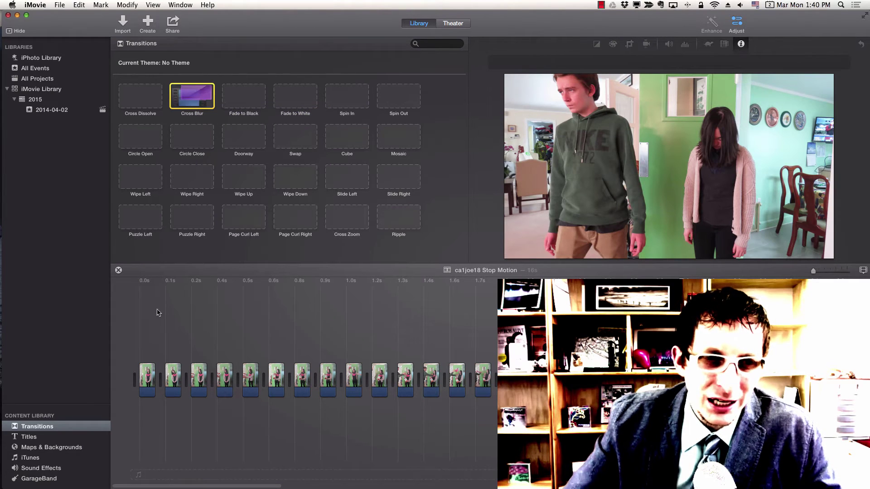
left_click_drag(135, 377, 133, 364)
left_click(192, 104)
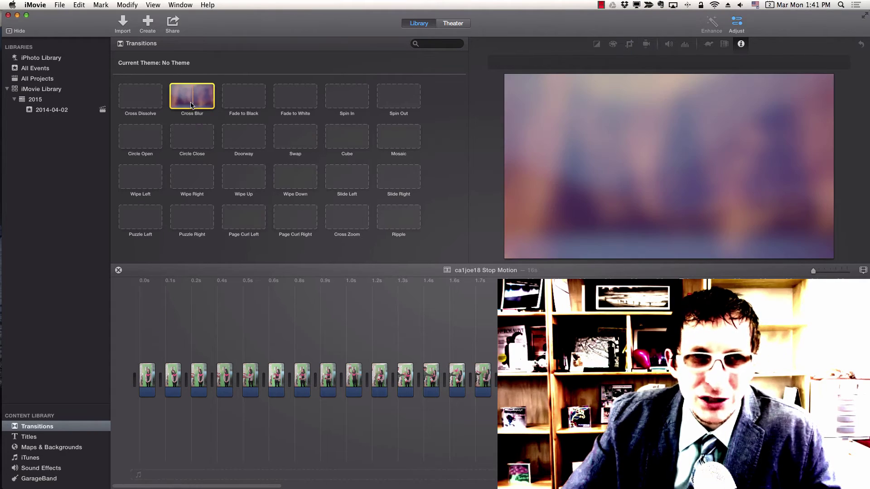
left_click(534, 354)
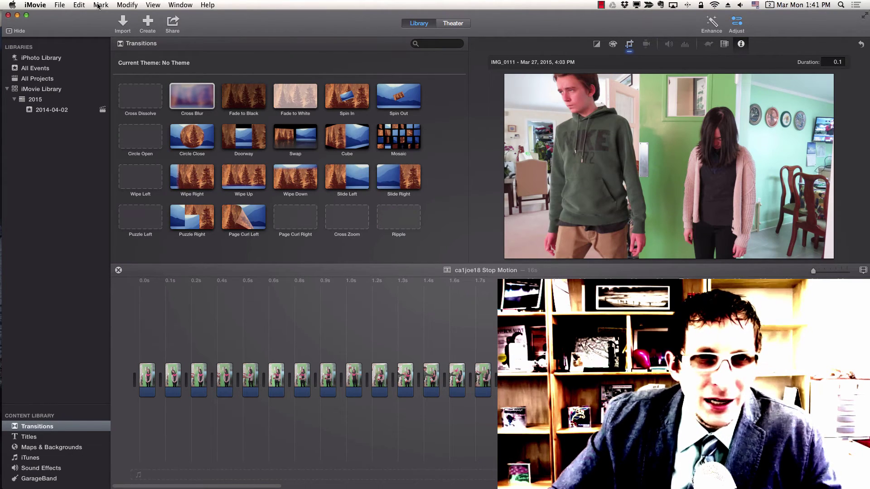
mouse_move(1, 0)
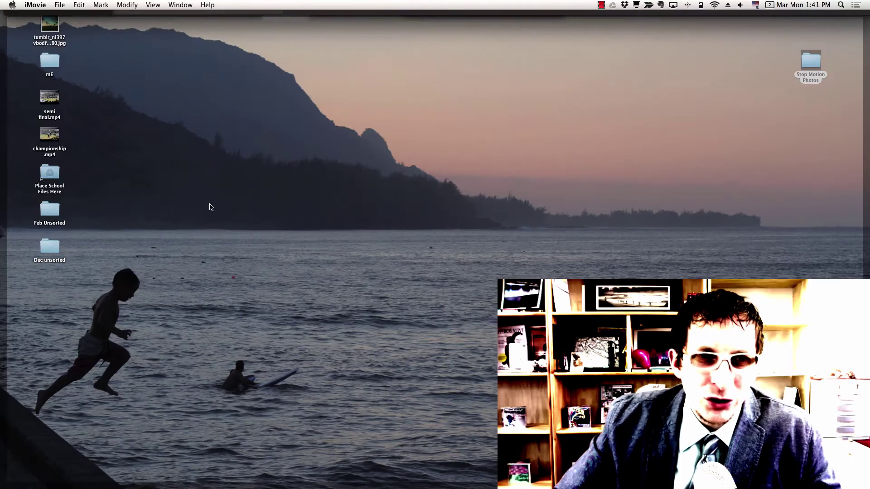
key("F11")
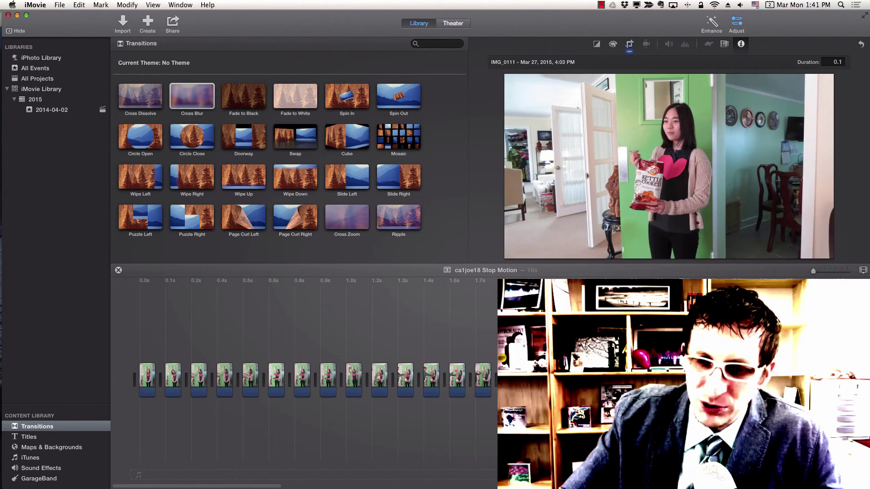
Step: Look through the GarageBand, Sound Effects and iTunes libraries for audio to add to the movie
left_click(39, 479)
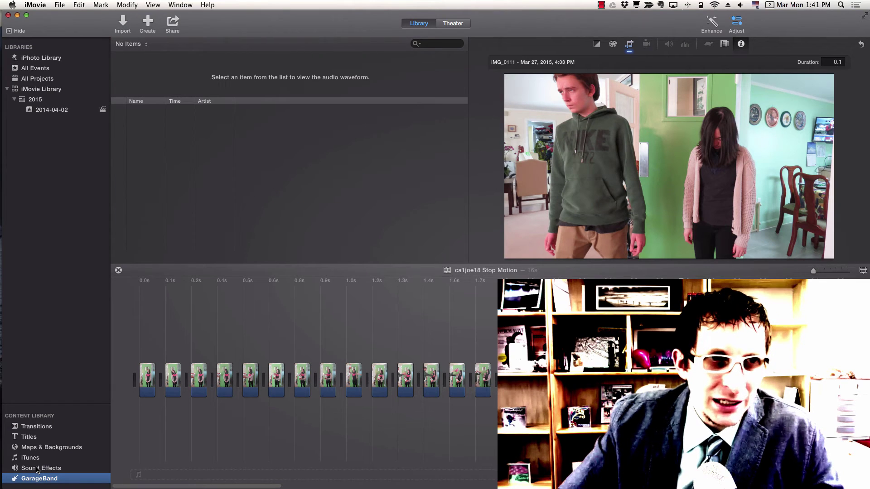
left_click(37, 470)
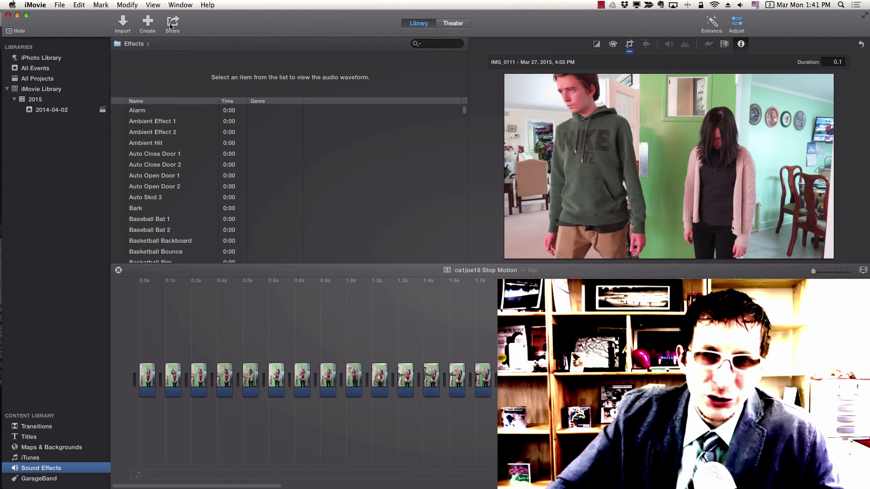
key("Up")
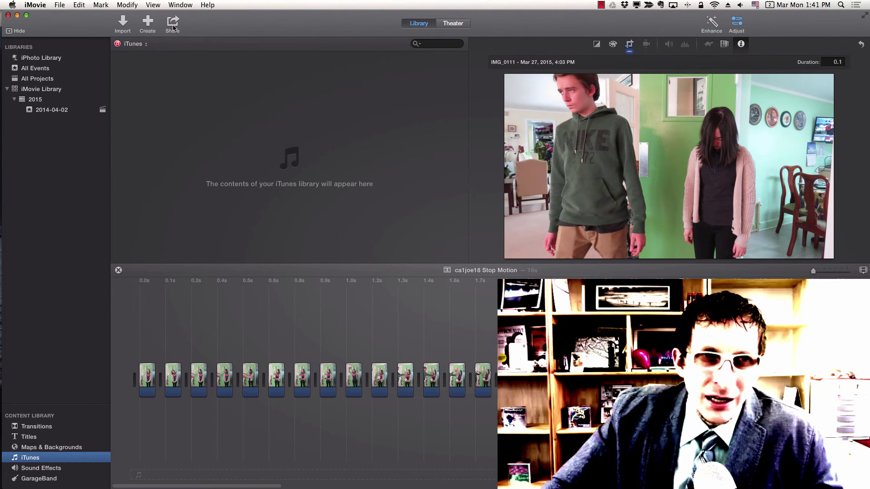
Step: Start sharing the stop motion movie as a file and bring up its export settings
left_click(173, 26)
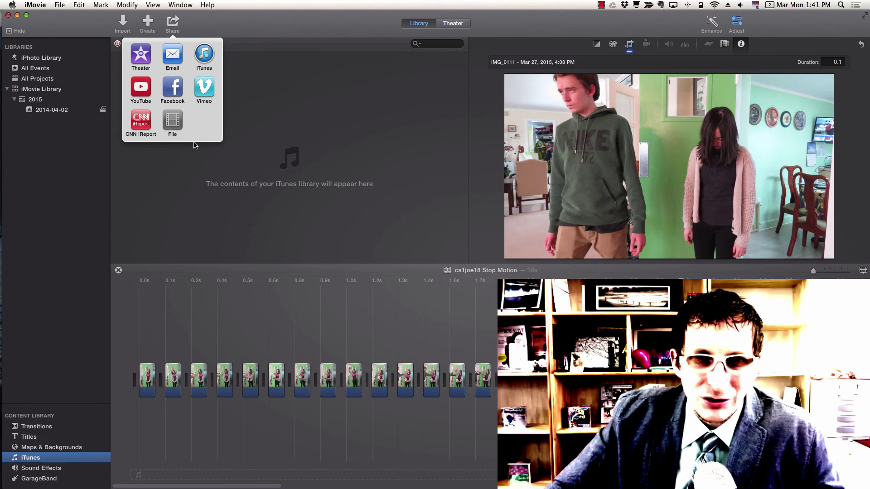
left_click(172, 121)
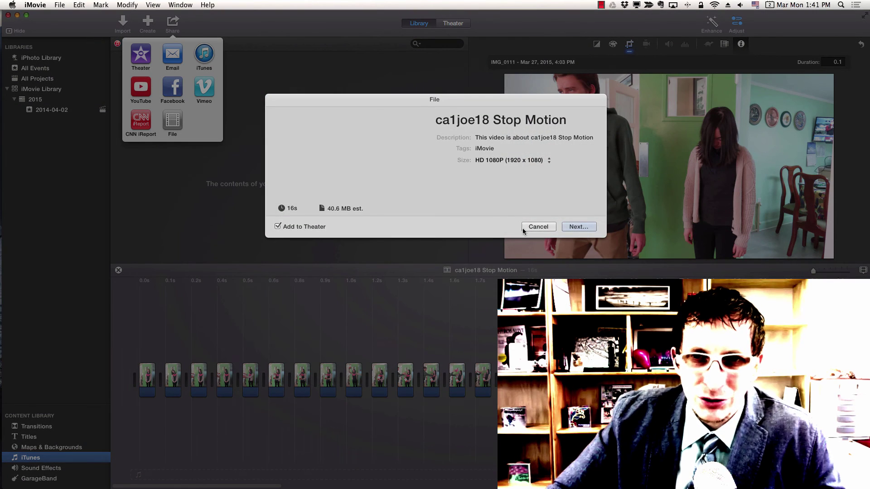